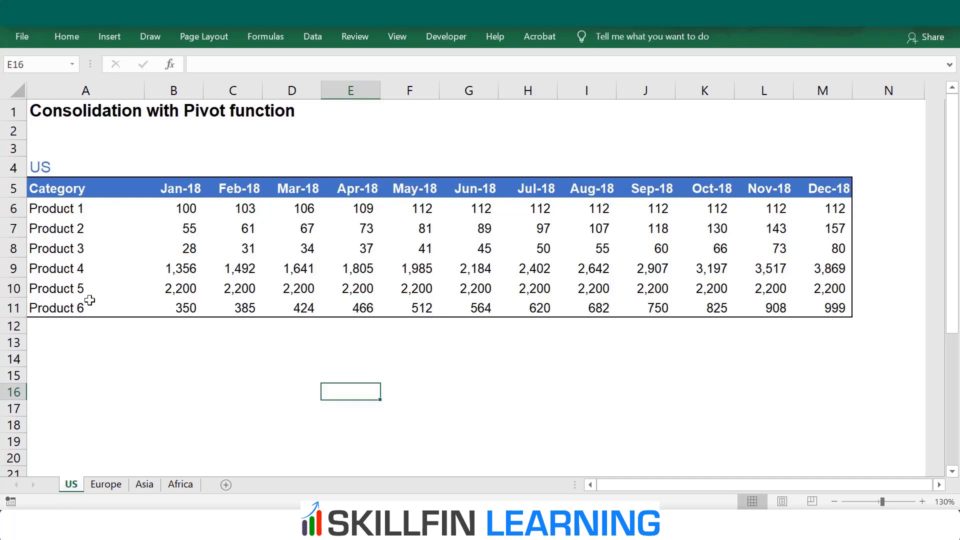
Step: Look through the Europe, Africa and Asia regional sheets in turn
{"action": "left_click", "coordinate": [120, 484]}
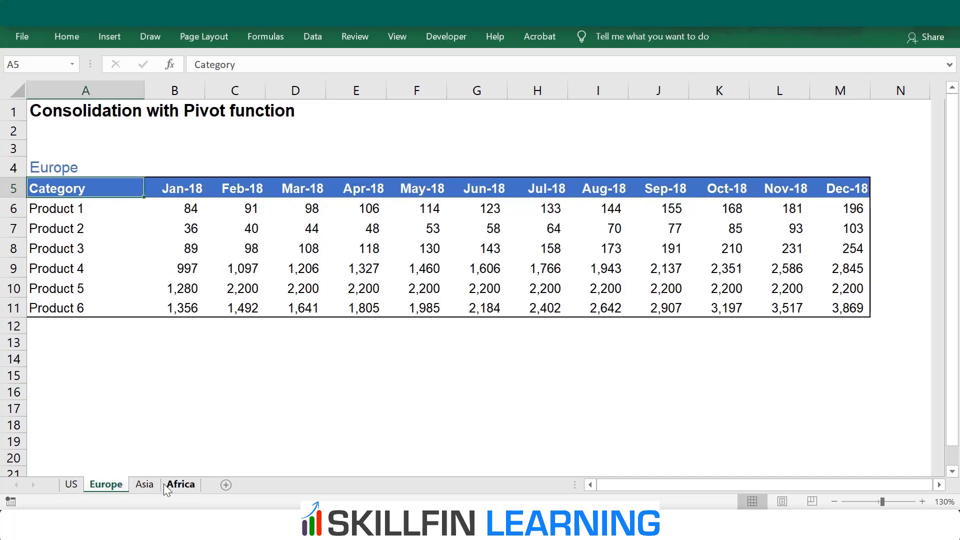
{"action": "left_click", "coordinate": [165, 484]}
{"action": "left_click", "coordinate": [145, 485]}
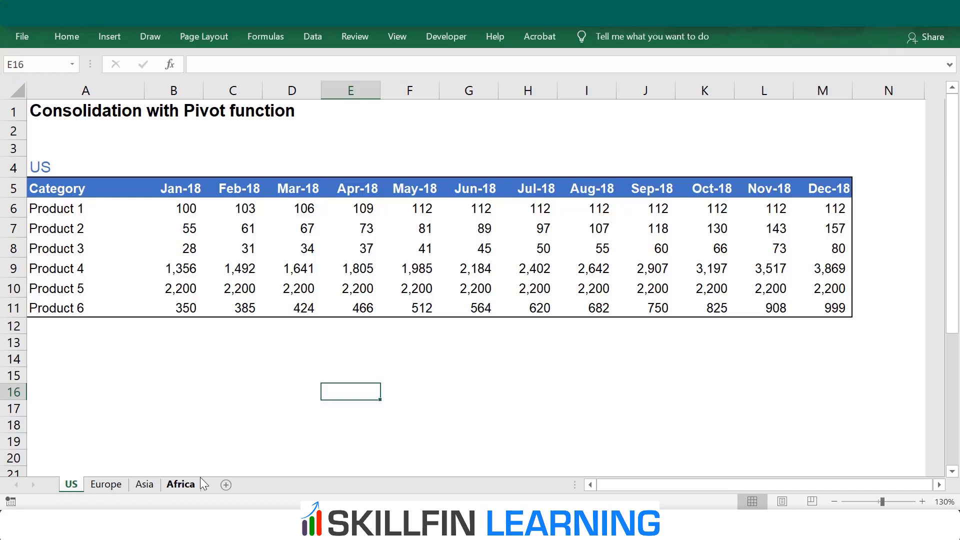
Step: Open the PivotTable and PivotChart Wizard with Alt+D, P and choose Multiple consolidation ranges
{"action": "key", "text": "alt+d"}
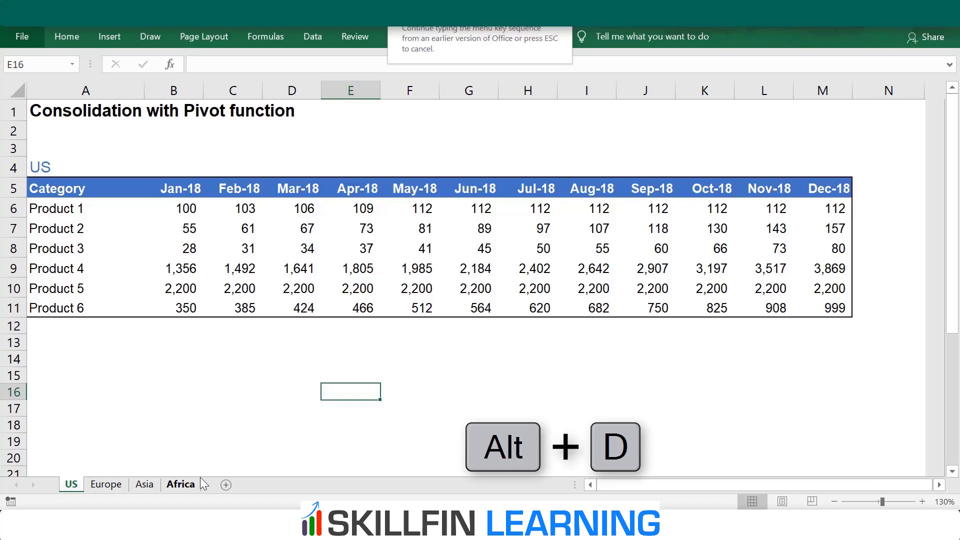
{"action": "key", "text": "p"}
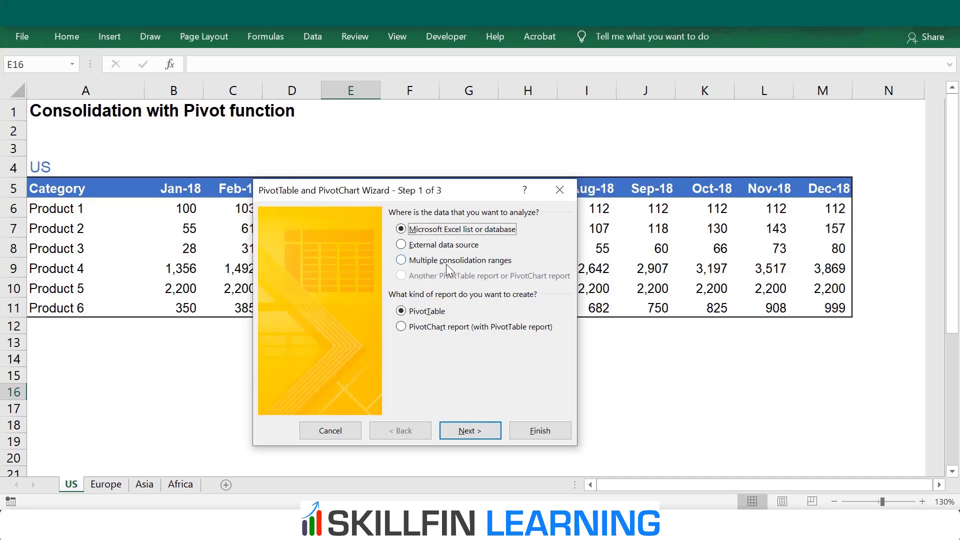
{"action": "left_click", "coordinate": [402, 261]}
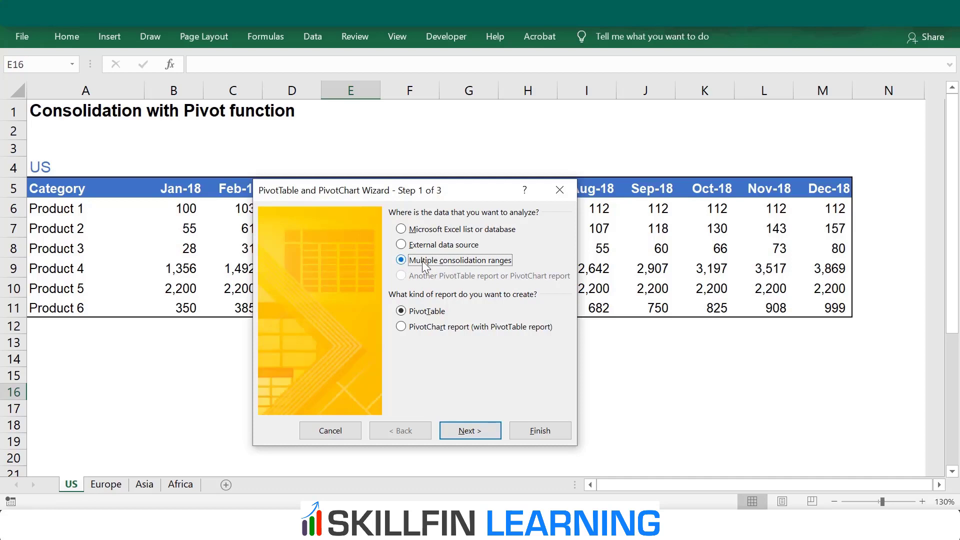
Step: Advance to wizard step 2a and choose 'I will create the page fields'
{"action": "left_click", "coordinate": [482, 430]}
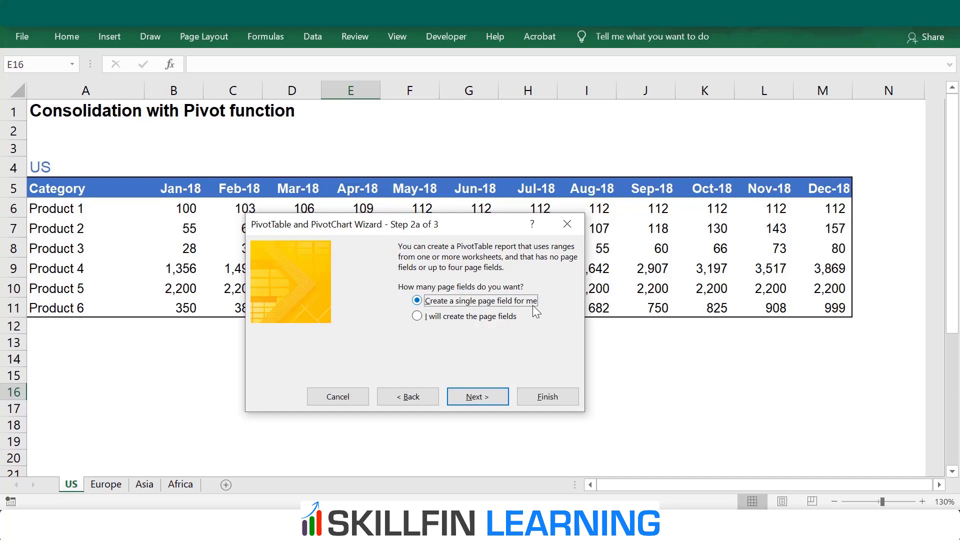
{"action": "left_click", "coordinate": [434, 317]}
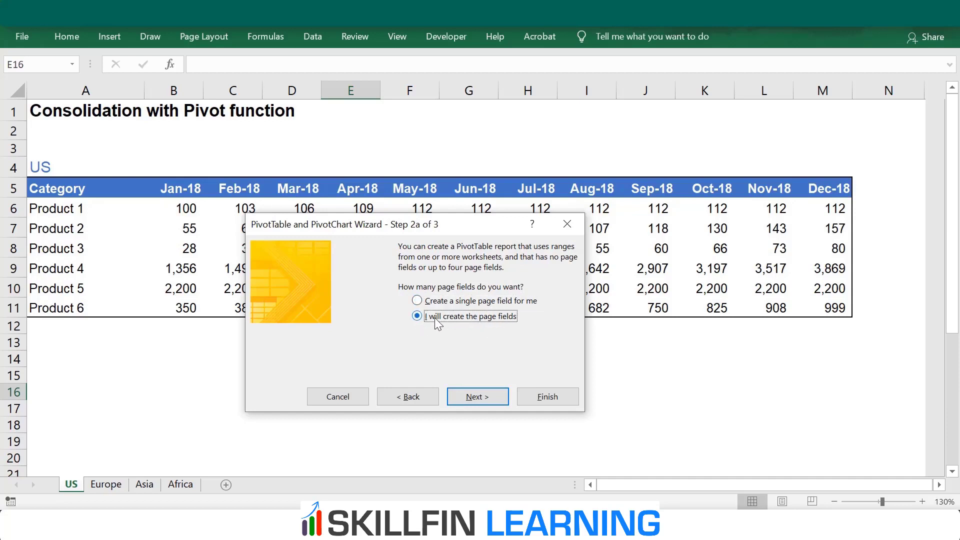
Step: Advance to step 2b and add the US sheet's A5:M11 range
{"action": "left_click", "coordinate": [483, 399]}
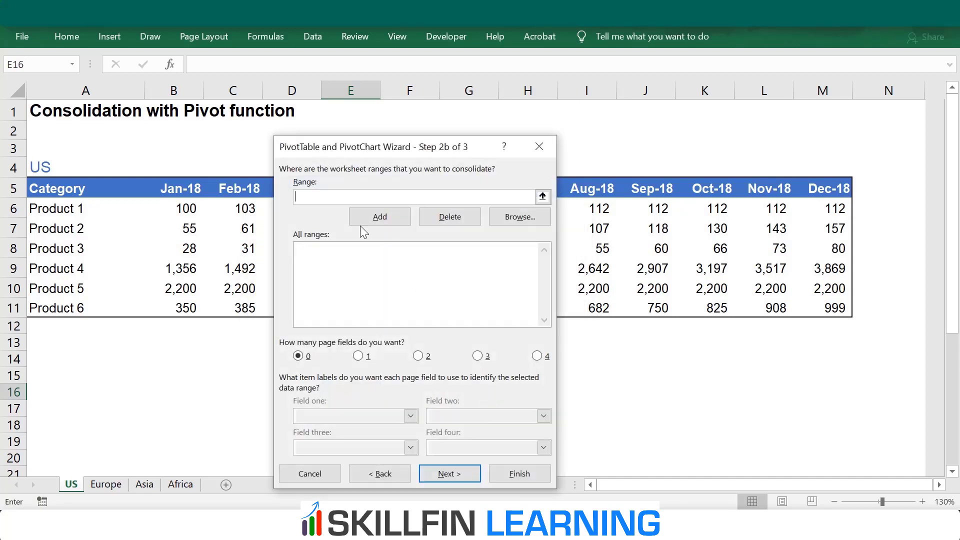
{"action": "left_click", "coordinate": [453, 199]}
{"action": "mouse_move", "coordinate": [62, 188]}
{"action": "left_mouse_down"}
{"action": "mouse_move", "coordinate": [270, 265]}
{"action": "mouse_move", "coordinate": [807, 308]}
{"action": "left_mouse_up"}
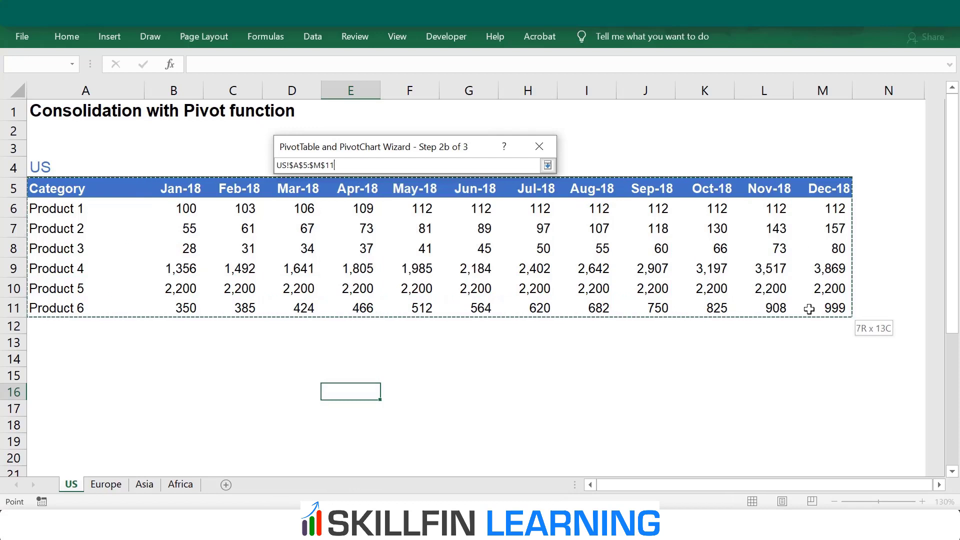
{"action": "left_click_drag", "start_coordinate": [806, 308], "coordinate": [806, 308]}
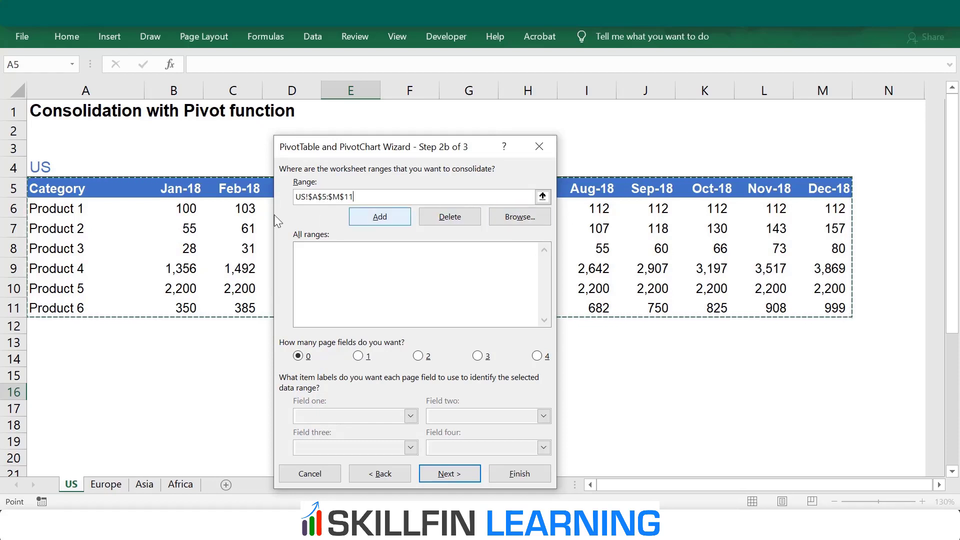
{"action": "left_click", "coordinate": [396, 214]}
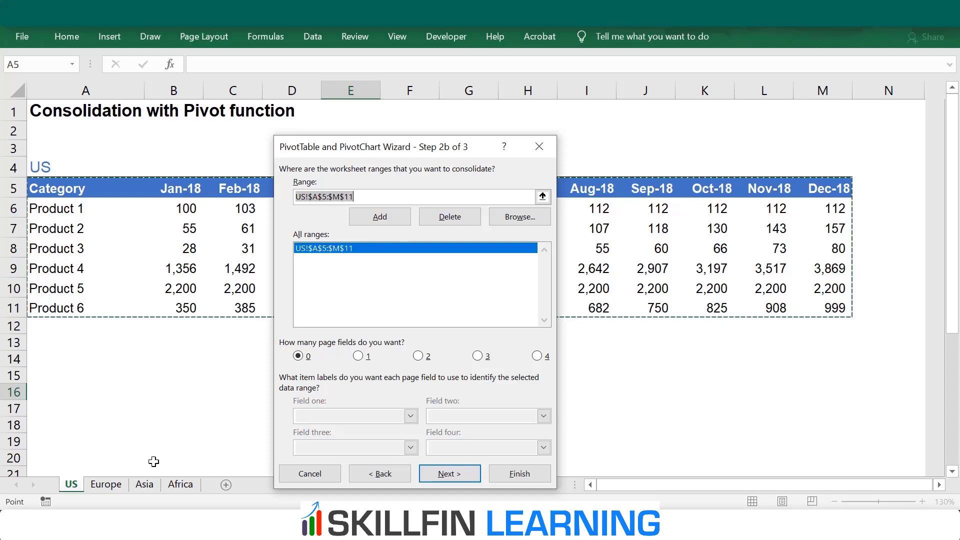
Step: Add the A5:M11 ranges from the Europe, Asia and Africa sheets
{"action": "left_click", "coordinate": [106, 486]}
{"action": "left_click_drag", "start_coordinate": [55, 188], "coordinate": [851, 308]}
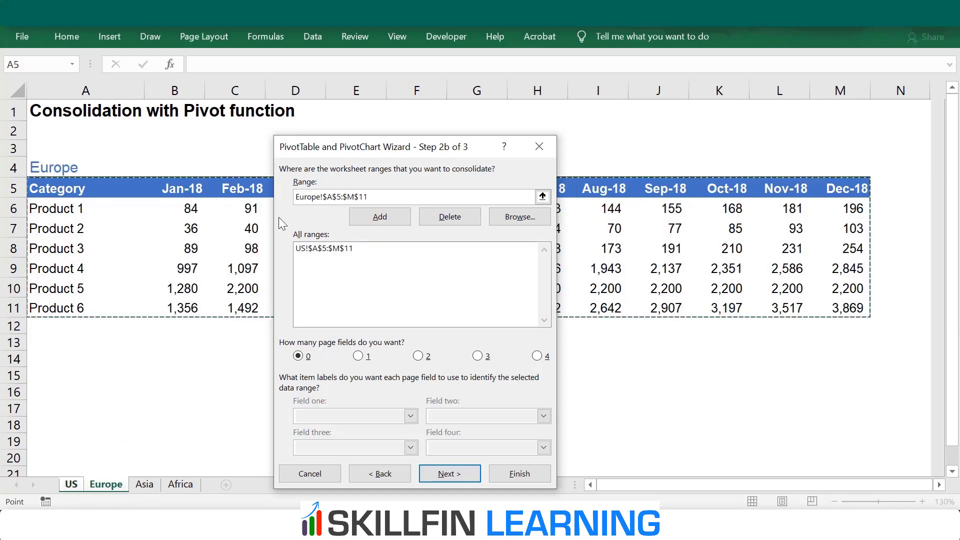
{"action": "left_click", "coordinate": [388, 220]}
{"action": "left_click", "coordinate": [150, 484]}
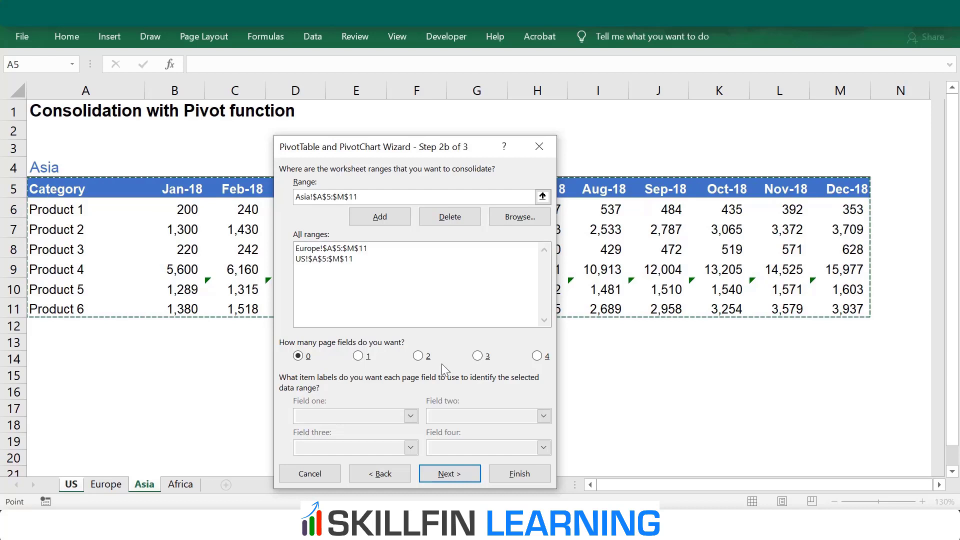
{"action": "left_click", "coordinate": [383, 224]}
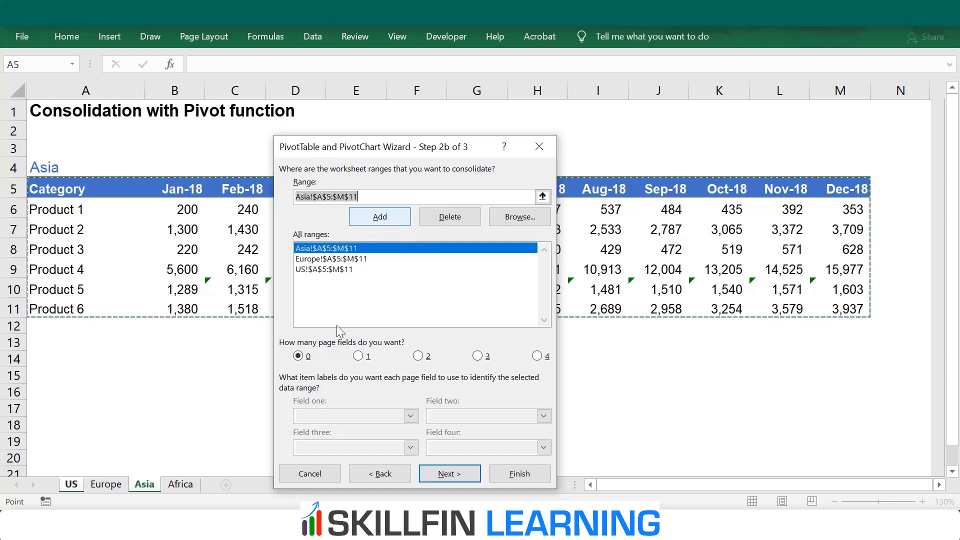
{"action": "left_click", "coordinate": [180, 484]}
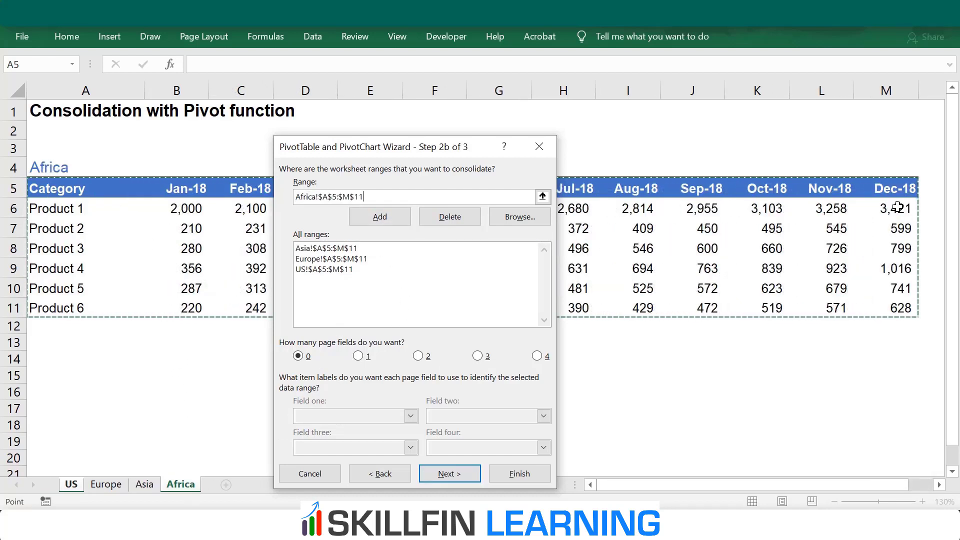
{"action": "left_click", "coordinate": [392, 217]}
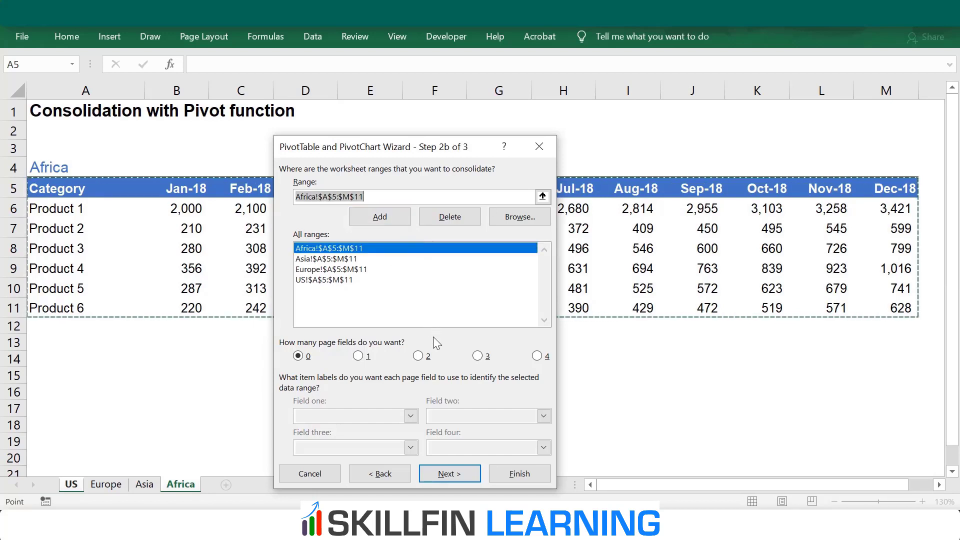
Step: Use one page field and label the Africa range 'Africa'
{"action": "left_click", "coordinate": [359, 357]}
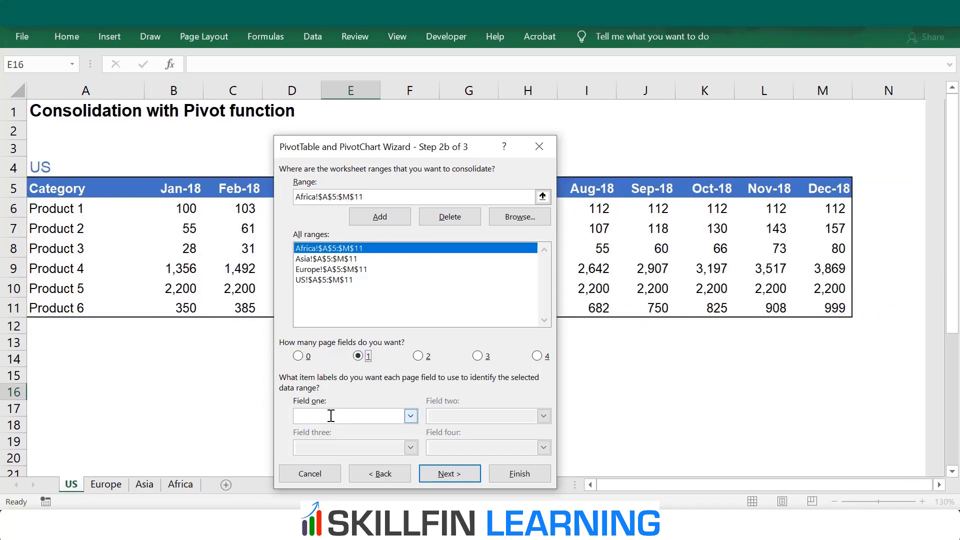
{"action": "left_click", "coordinate": [322, 250]}
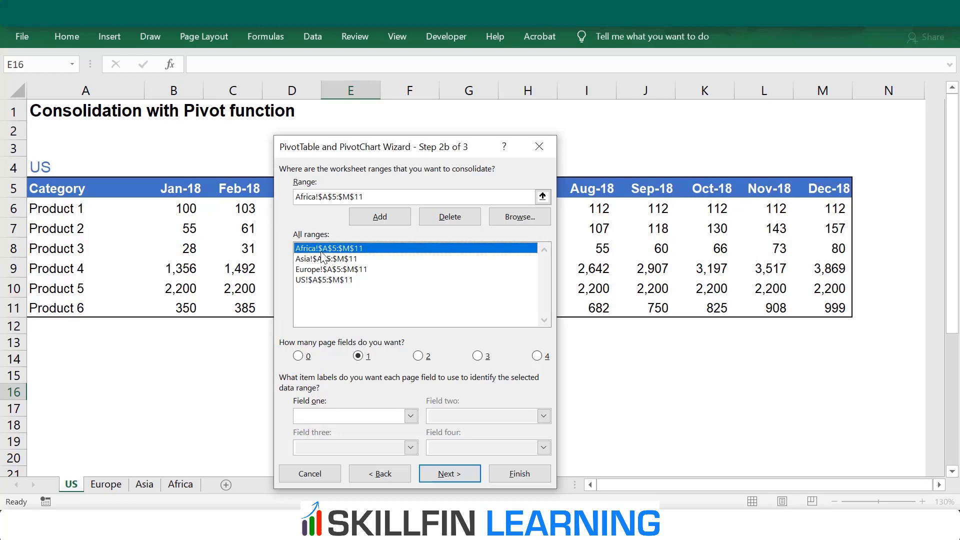
{"action": "left_click", "coordinate": [332, 416]}
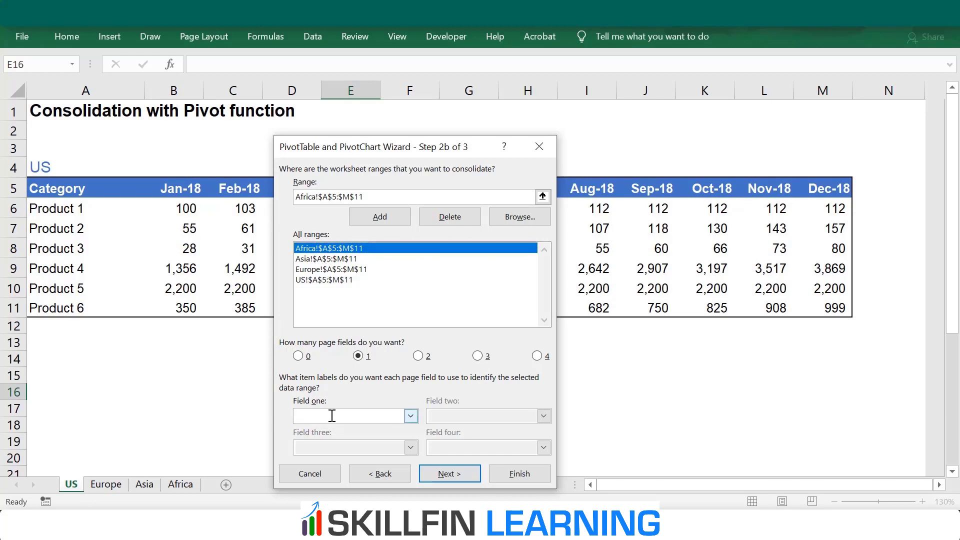
{"action": "type", "text": "Afri"}
{"action": "type", "text": "ca"}
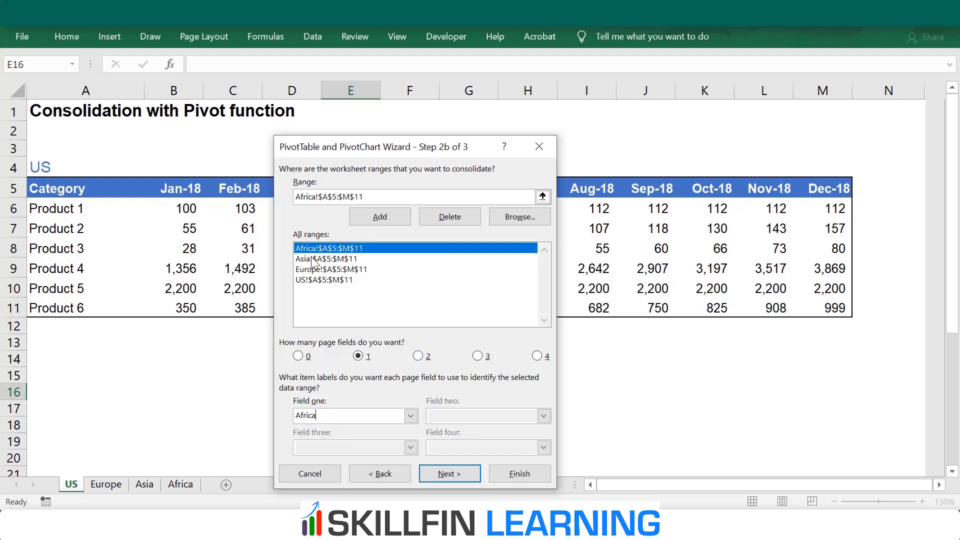
Step: Label the Asia, Europe and US ranges with their region names
{"action": "left_click", "coordinate": [312, 259]}
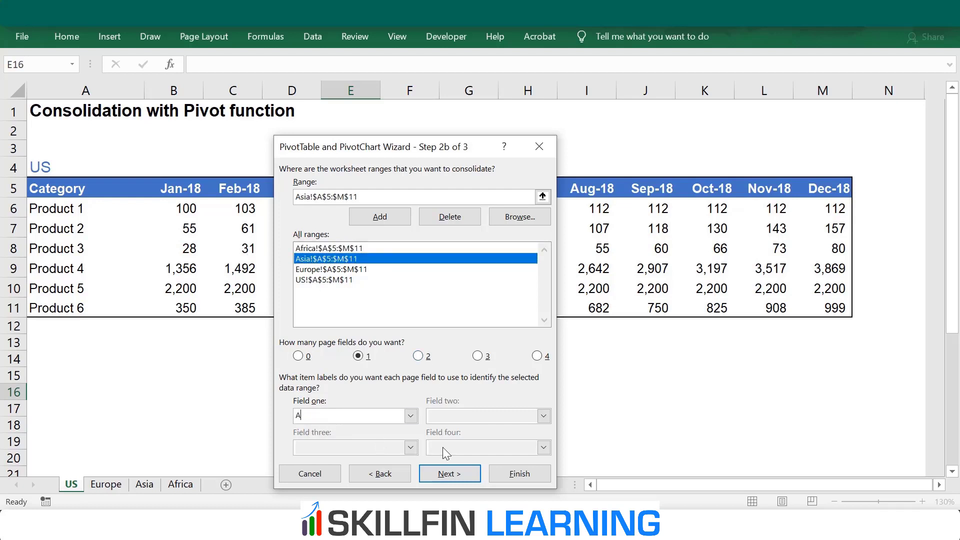
{"action": "left_click", "coordinate": [323, 269]}
{"action": "left_click", "coordinate": [332, 419]}
{"action": "type", "text": "Europe"}
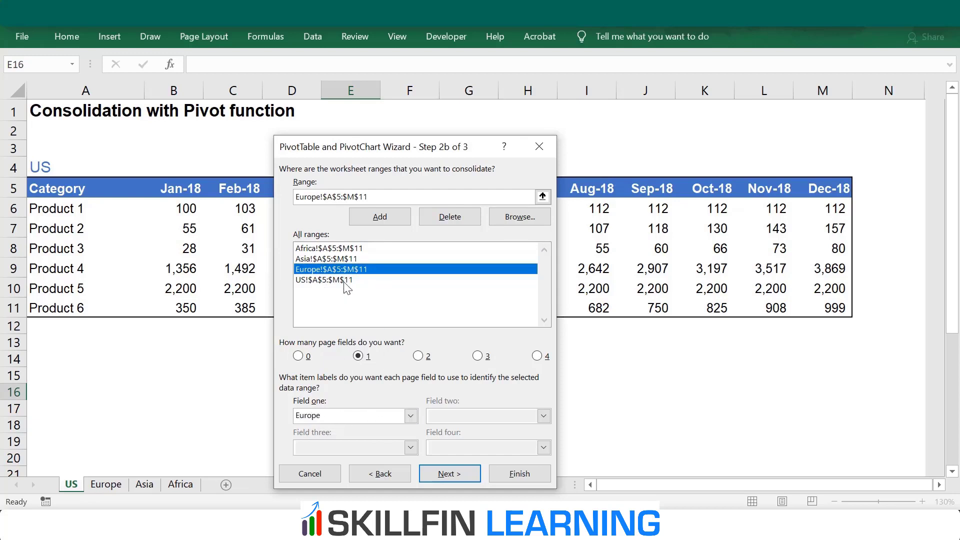
{"action": "left_click", "coordinate": [346, 280]}
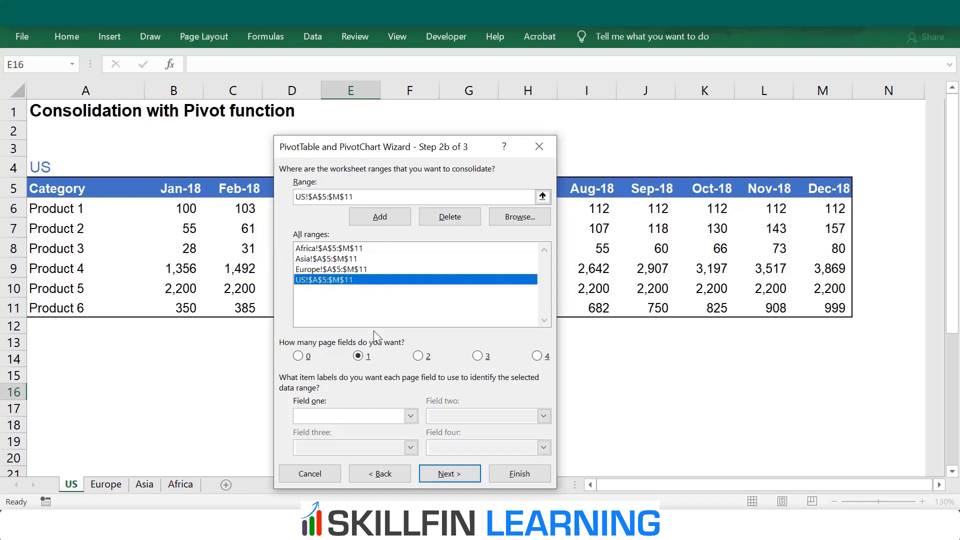
{"action": "left_click", "coordinate": [367, 419]}
Step: Place the consolidated PivotTable on a new worksheet and finish the wizard
{"action": "left_click", "coordinate": [448, 473]}
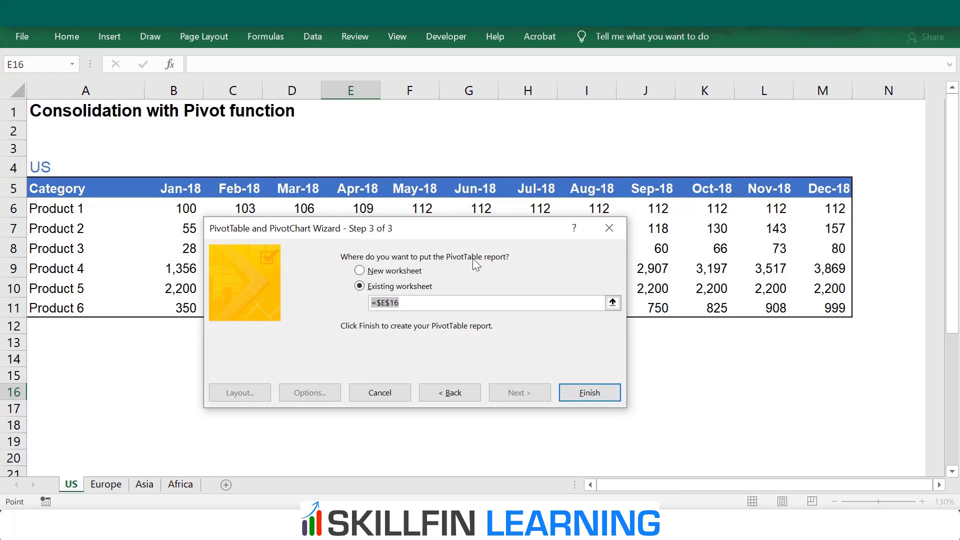
{"action": "left_click", "coordinate": [406, 275]}
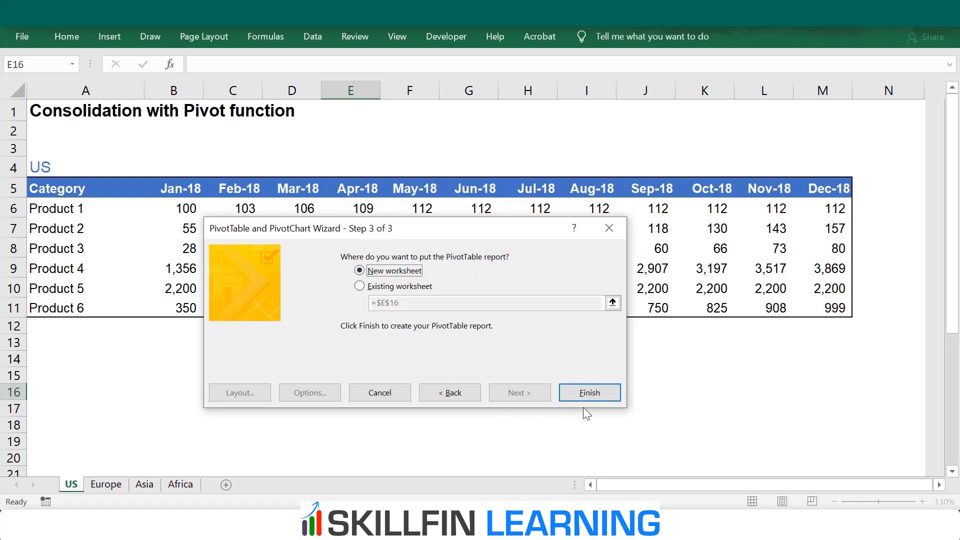
{"action": "left_click", "coordinate": [590, 393]}
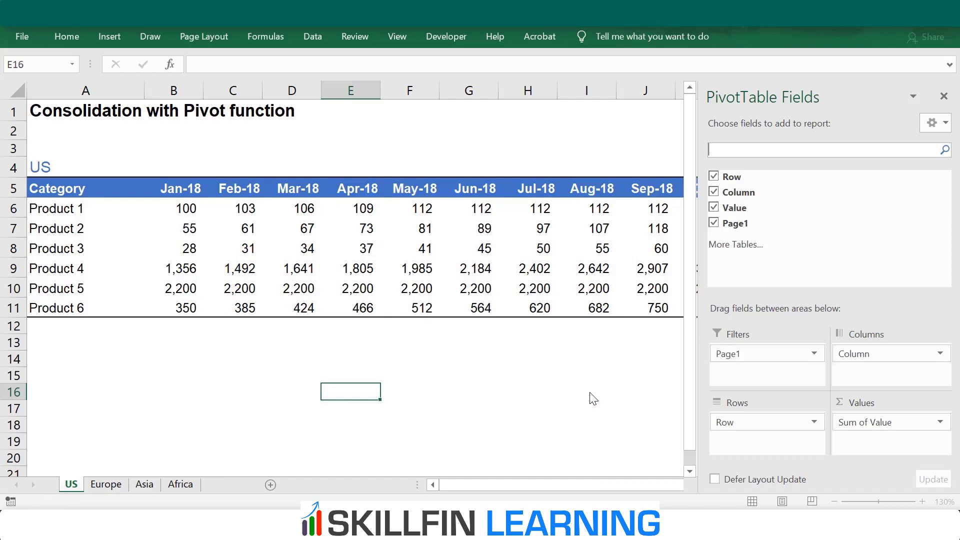
Step: Close the PivotTable Fields pane and select the value cells through Grand Total
{"action": "left_click", "coordinate": [944, 97]}
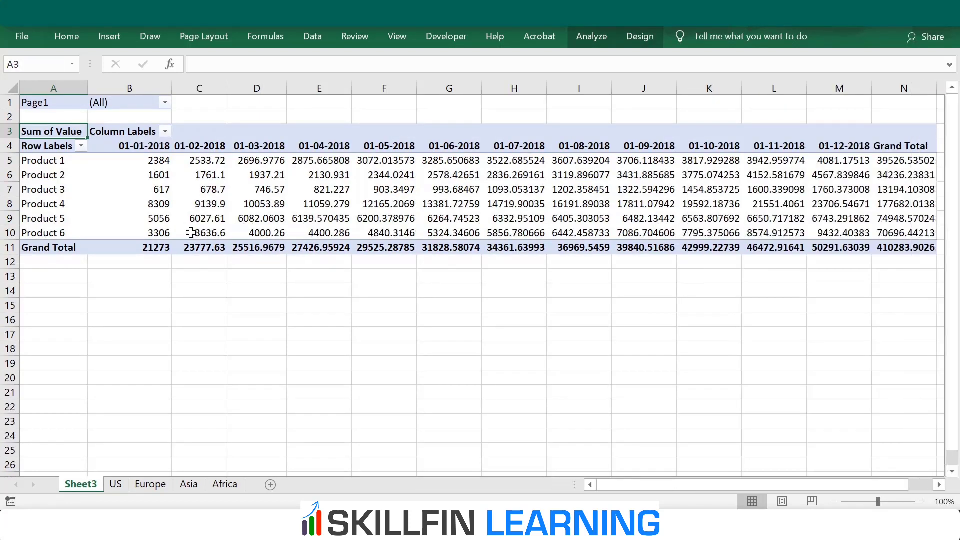
{"action": "mouse_move", "coordinate": [140, 159]}
{"action": "left_mouse_down"}
{"action": "mouse_move", "coordinate": [872, 250]}
{"action": "mouse_move", "coordinate": [933, 249]}
{"action": "left_mouse_up"}
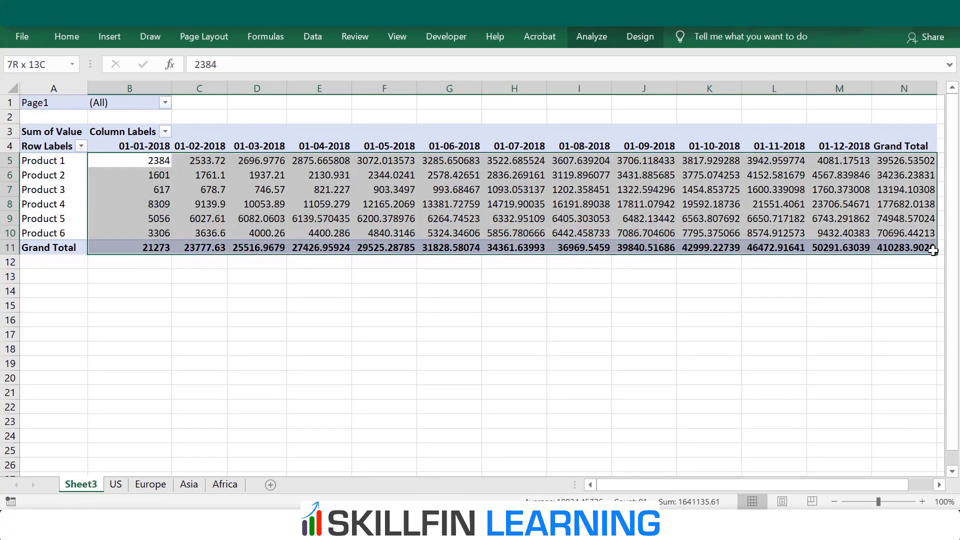
Step: Apply Comma Style to the pivot values and reduce their decimals
{"action": "left_click", "coordinate": [78, 38]}
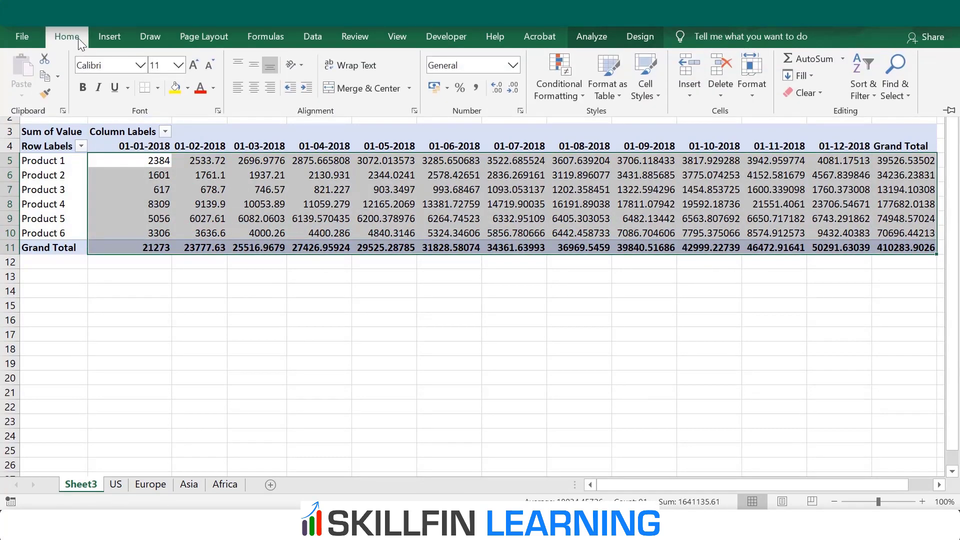
{"action": "left_click", "coordinate": [473, 89]}
{"action": "left_click", "coordinate": [514, 92]}
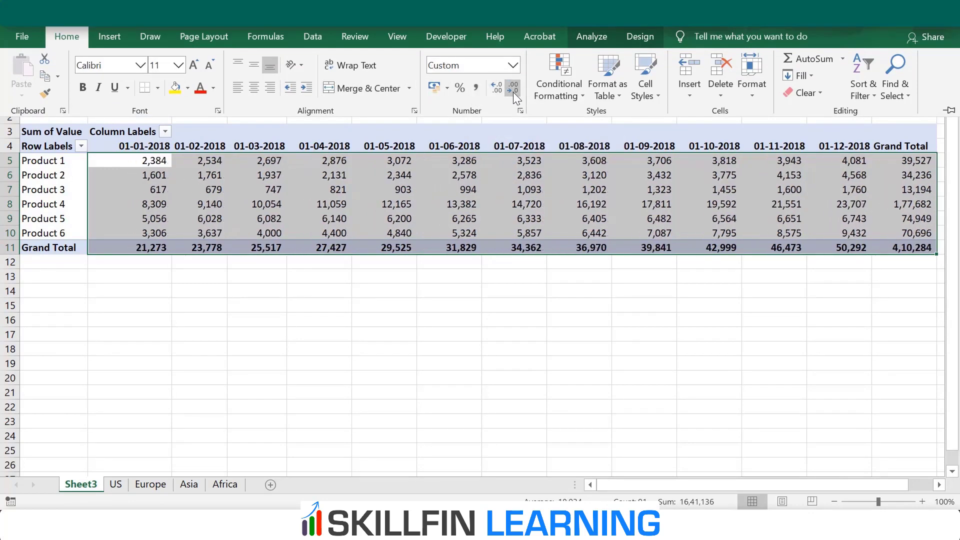
{"action": "key", "text": "ctrl+F1"}
{"action": "left_click", "coordinate": [204, 275]}
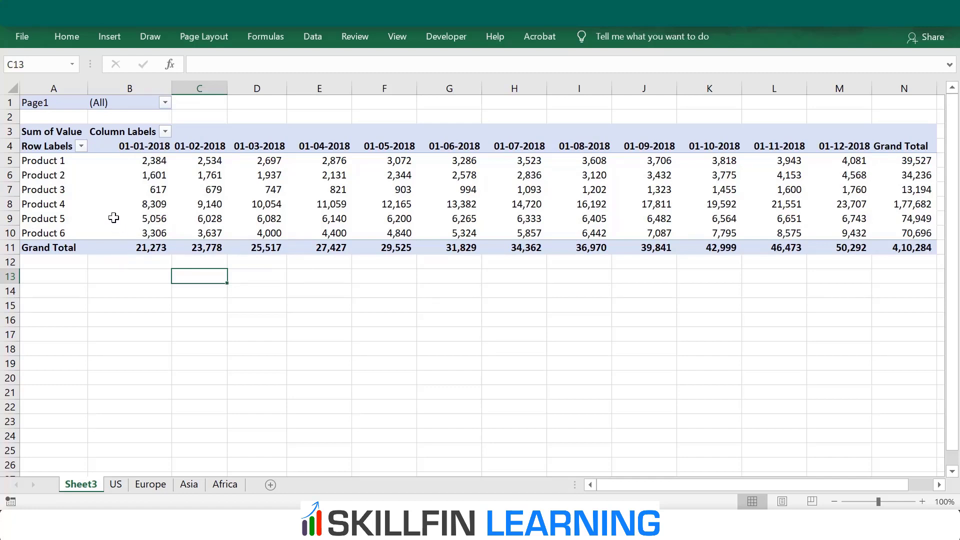
Step: Select the 01-01-2018 month column header
{"action": "left_click", "coordinate": [146, 148]}
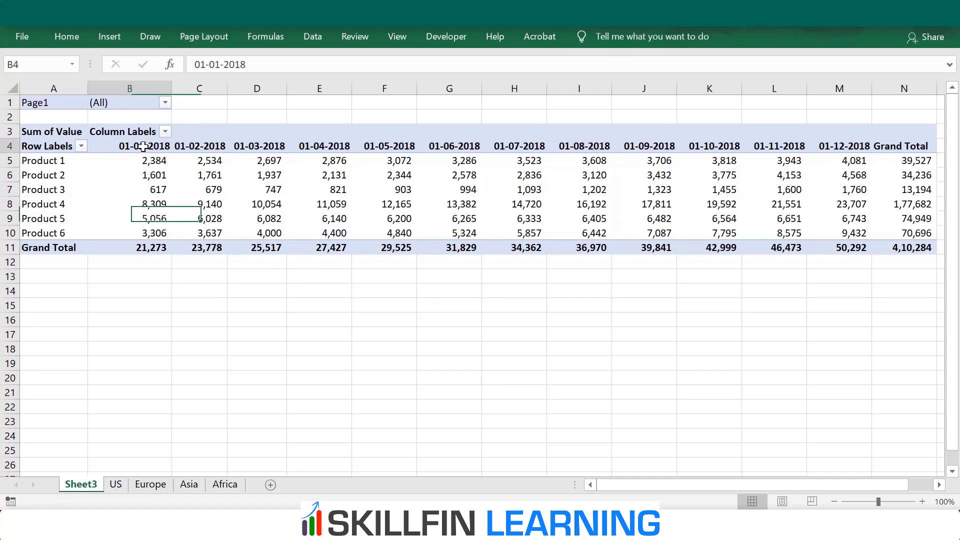
{"action": "key", "text": "Down"}
{"action": "key", "text": "Down"}
{"action": "key", "text": "Down"}
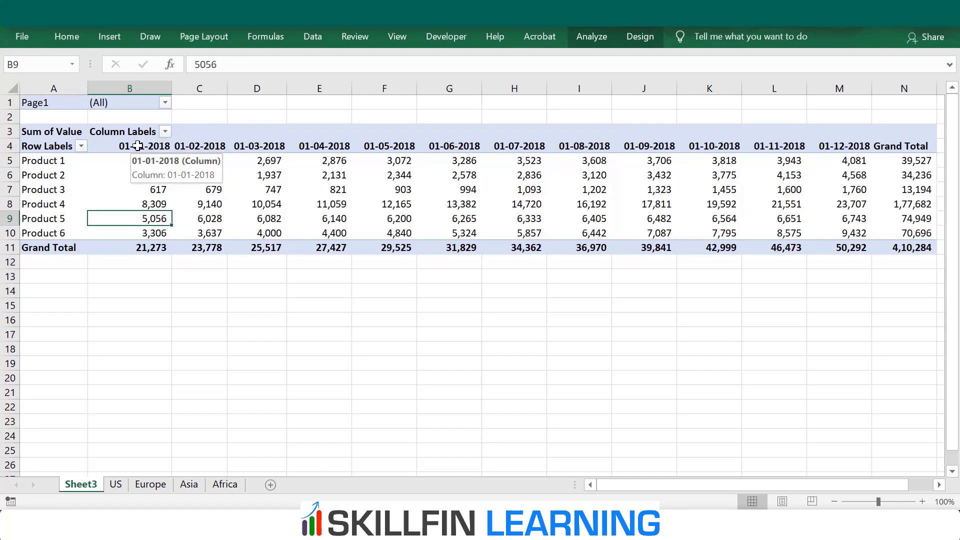
{"action": "left_click", "coordinate": [138, 147]}
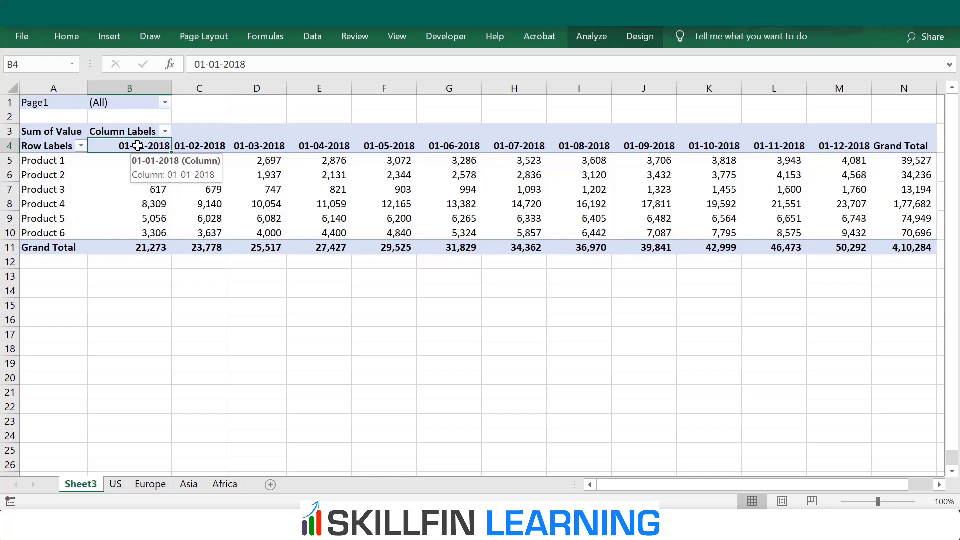
Step: Group the month columns by Quarters instead of Months to get Qtr1–Qtr4
{"action": "right_click", "coordinate": [138, 146]}
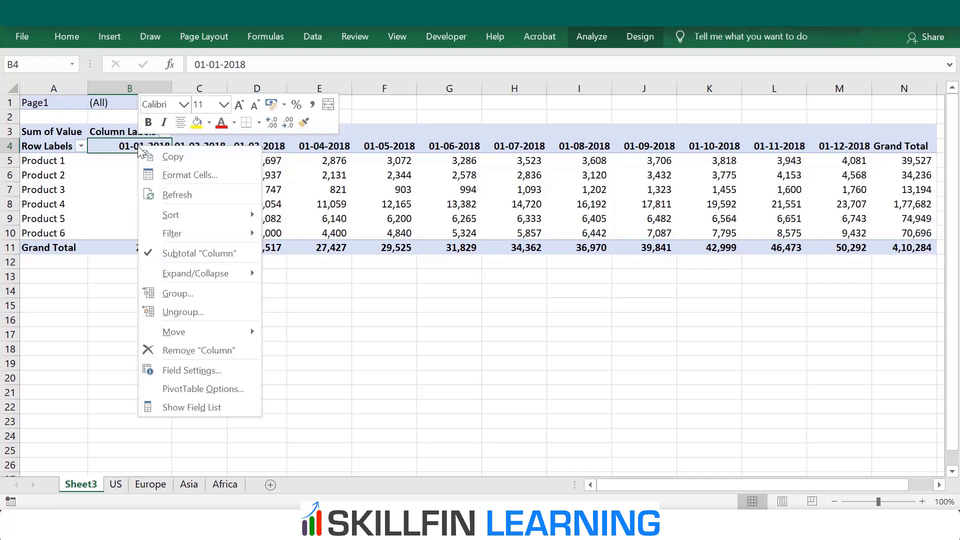
{"action": "left_click", "coordinate": [174, 293]}
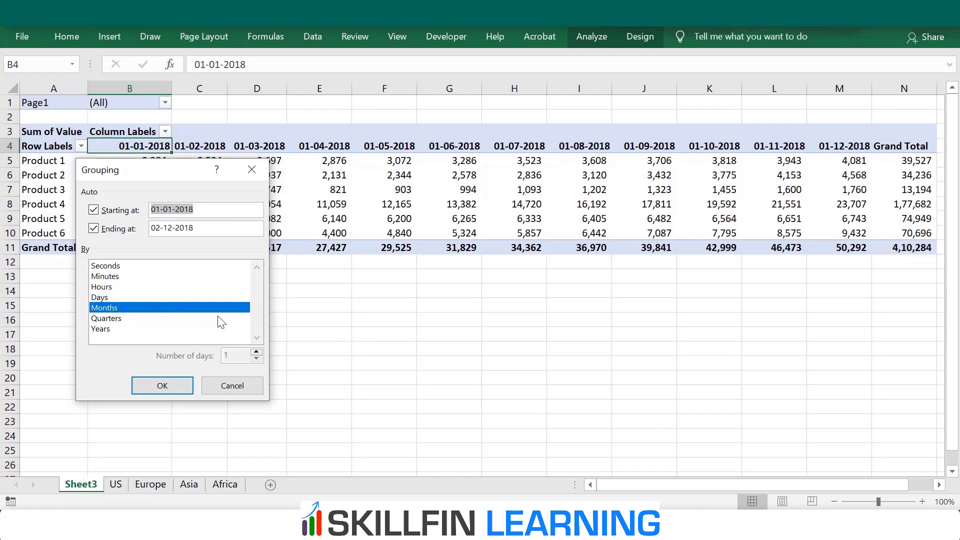
{"action": "left_click", "coordinate": [115, 308], "text": "ctrl"}
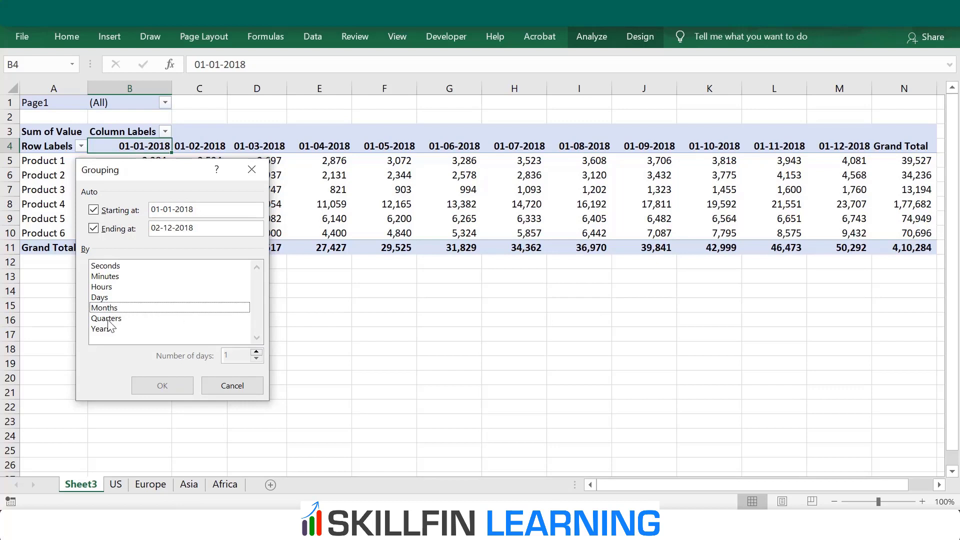
{"action": "left_click", "coordinate": [108, 319]}
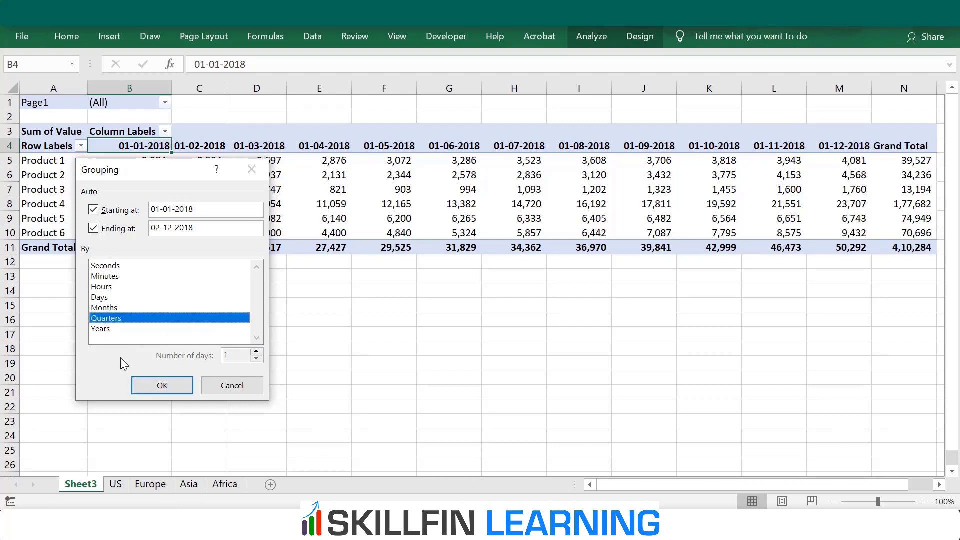
{"action": "left_click", "coordinate": [184, 392]}
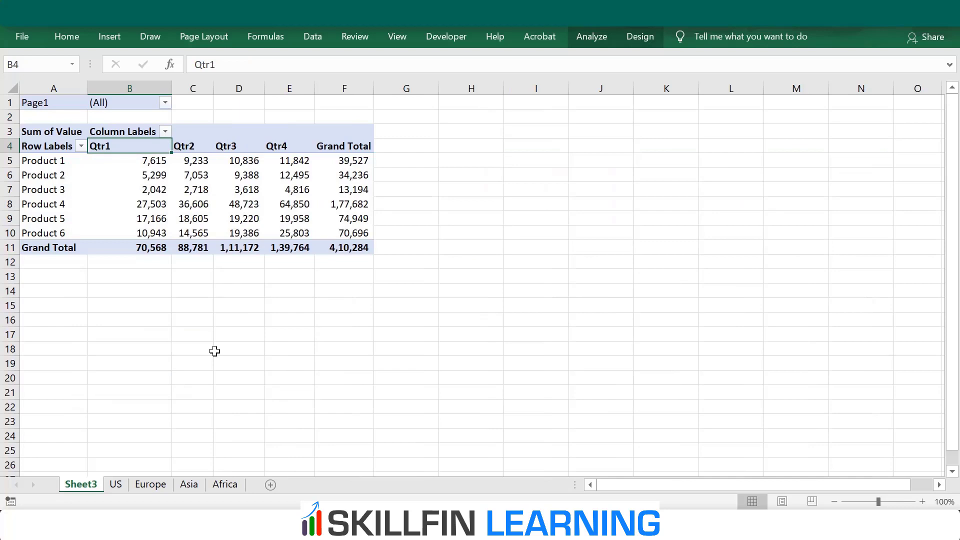
{"action": "left_click", "coordinate": [216, 349]}
Step: Centre the Qtr1–Qtr4 headings in B4:E4 and widen columns C through F equally
{"action": "left_click_drag", "start_coordinate": [118, 149], "coordinate": [288, 146]}
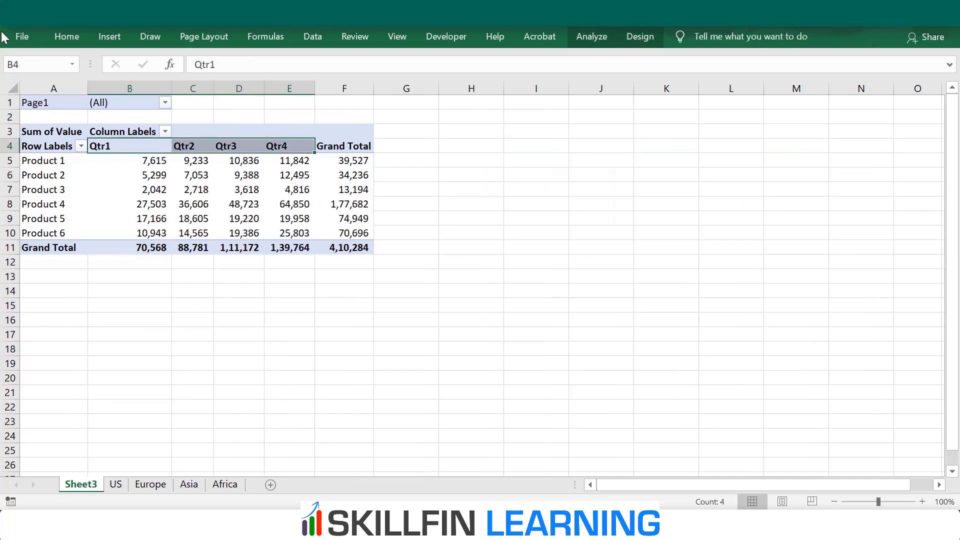
{"action": "left_click", "coordinate": [66, 34]}
{"action": "left_click", "coordinate": [254, 87]}
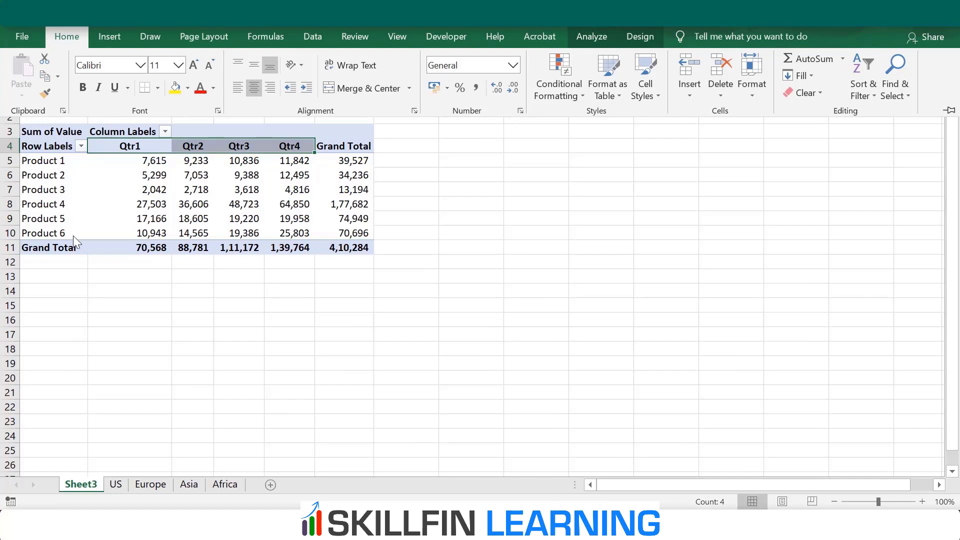
{"action": "key", "text": "Escape"}
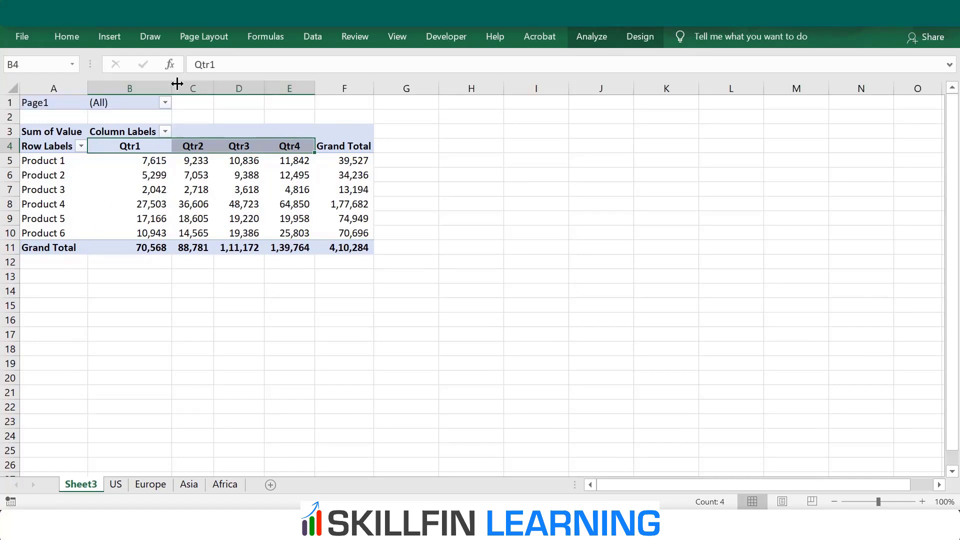
{"action": "left_click_drag", "start_coordinate": [200, 91], "coordinate": [401, 95]}
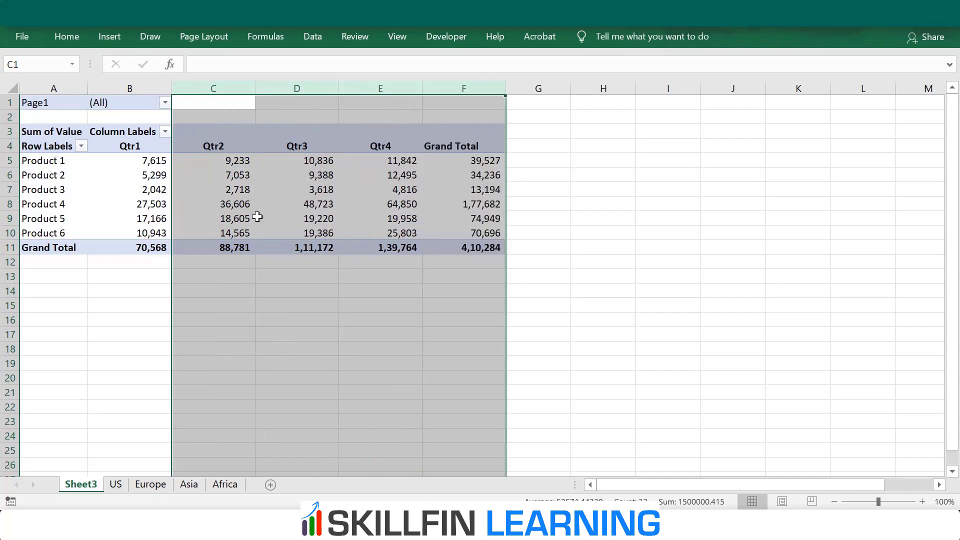
{"action": "left_click", "coordinate": [228, 284]}
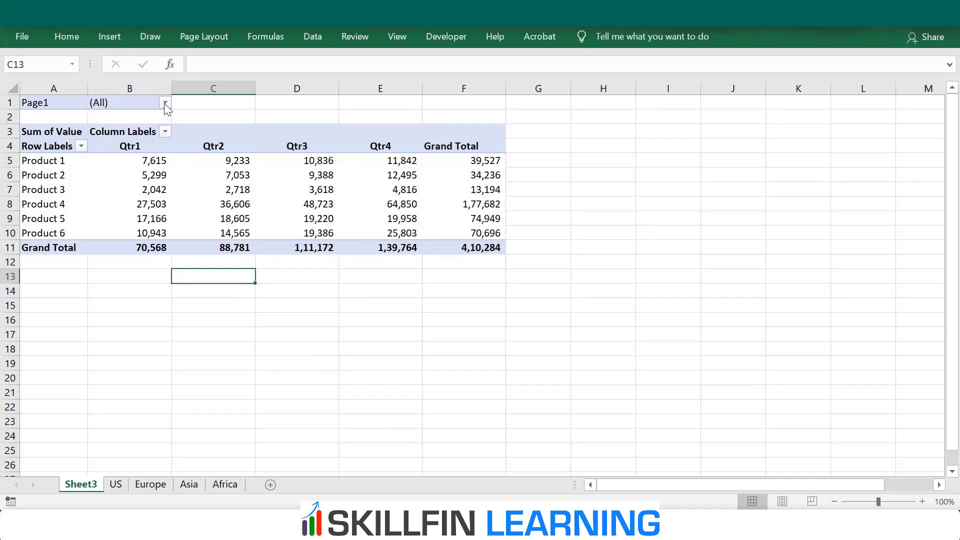
Step: Filter the pivot table's Page1 region field to Africa and select its values to check the sum
{"action": "left_click", "coordinate": [164, 103]}
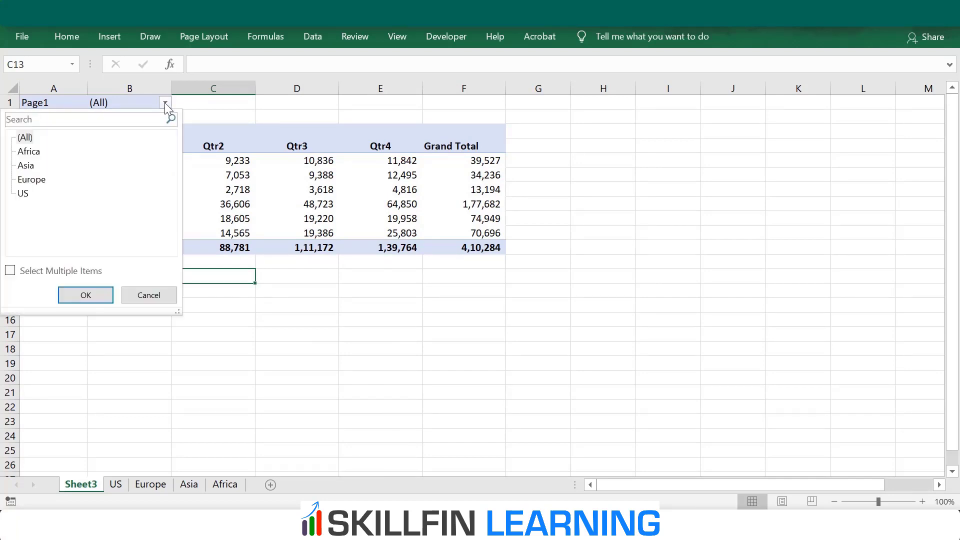
{"action": "left_click", "coordinate": [29, 152]}
{"action": "left_click", "coordinate": [36, 157]}
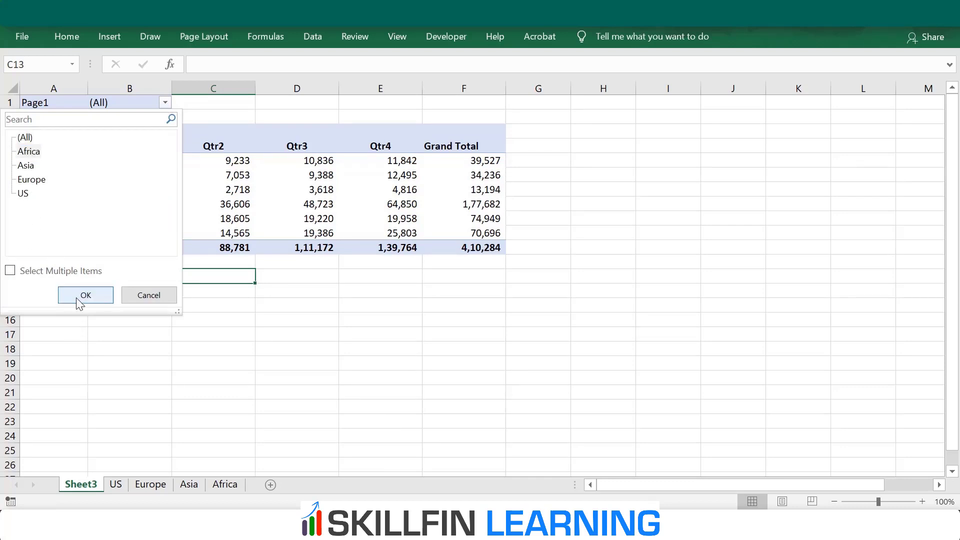
{"action": "left_click", "coordinate": [31, 154]}
{"action": "left_click", "coordinate": [91, 296]}
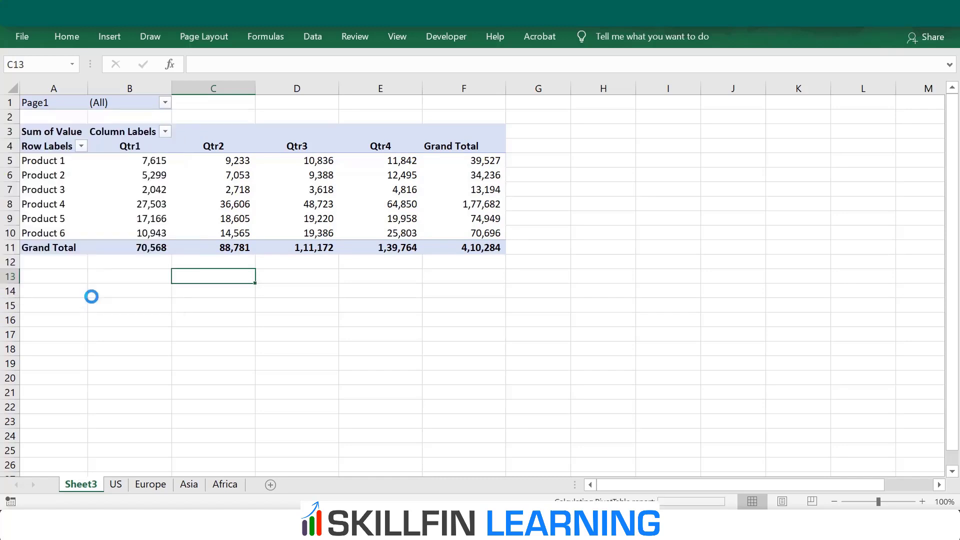
{"action": "left_click_drag", "start_coordinate": [159, 160], "coordinate": [331, 231]}
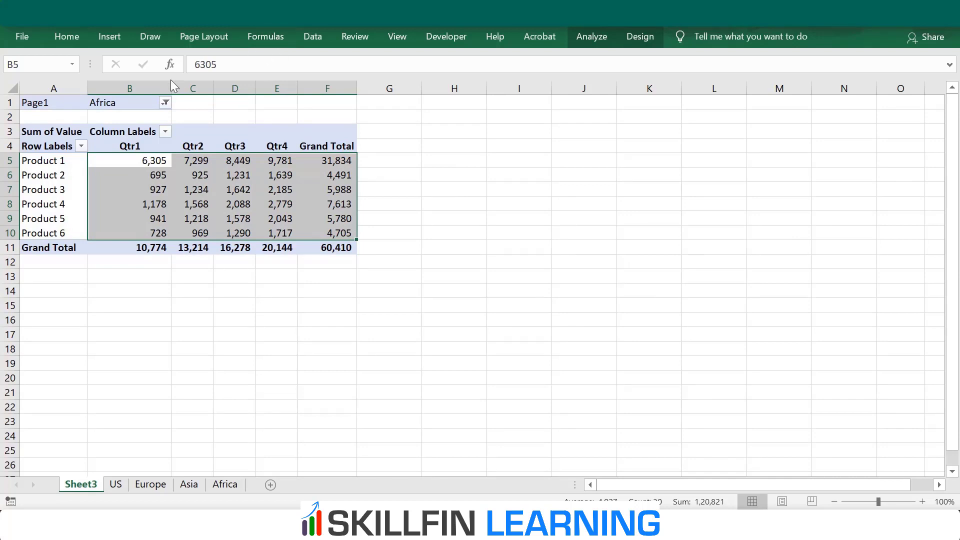
Step: Switch the Page1 region filter to US, showing US revenues totalling 65,970
{"action": "left_click", "coordinate": [165, 103]}
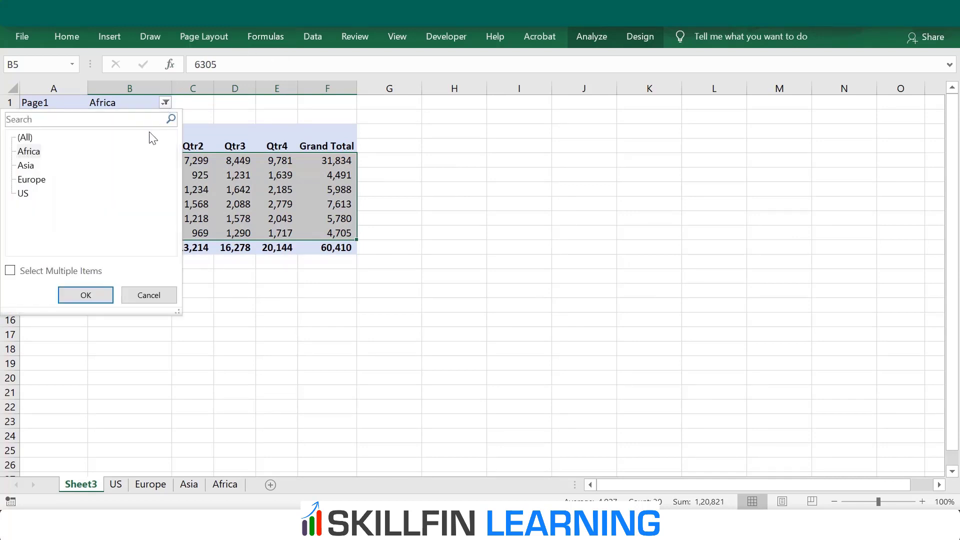
{"action": "left_click", "coordinate": [28, 195]}
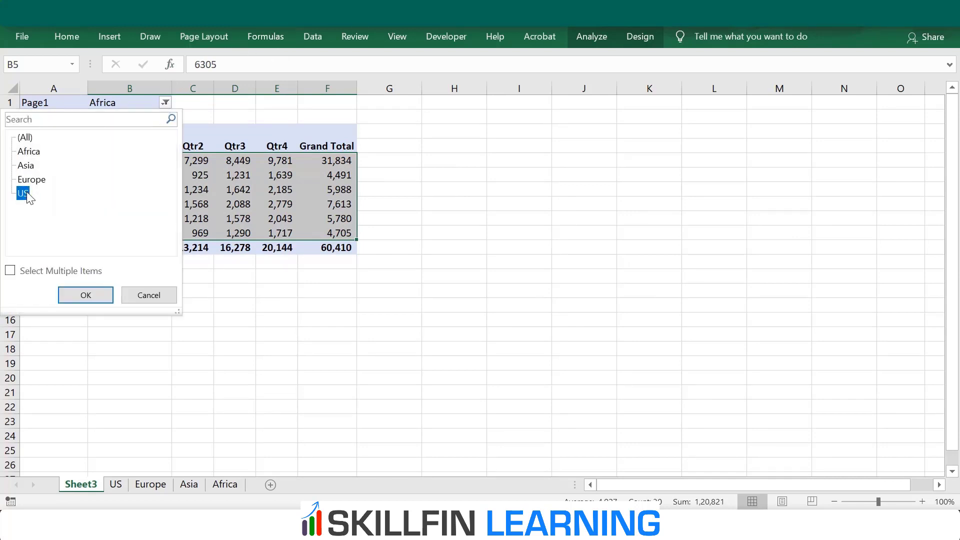
{"action": "left_click", "coordinate": [70, 294]}
{"action": "left_click", "coordinate": [138, 275]}
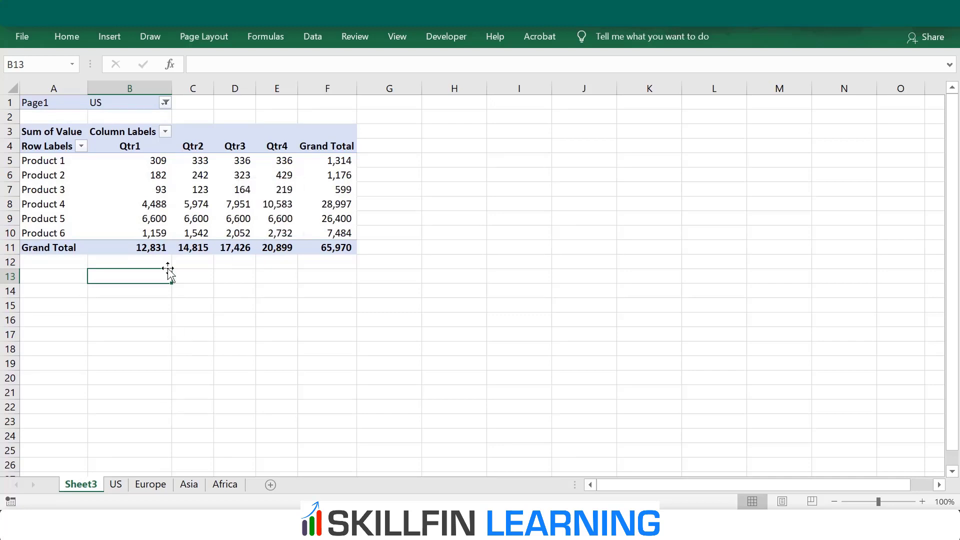
{"action": "left_click", "coordinate": [116, 484]}
{"action": "mouse_move", "coordinate": [175, 209]}
{"action": "left_mouse_down"}
{"action": "mouse_move", "coordinate": [684, 317]}
{"action": "mouse_move", "coordinate": [815, 309]}
{"action": "left_mouse_up"}
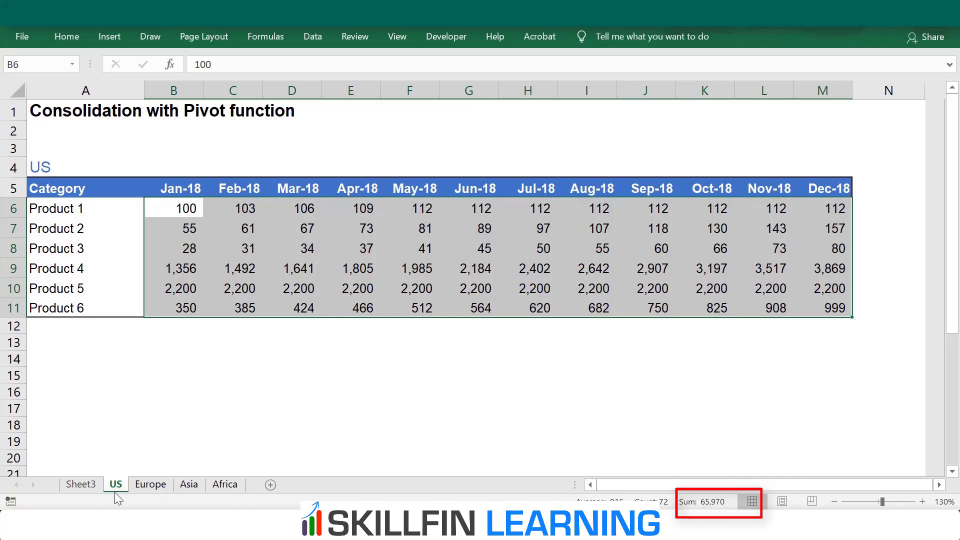
{"action": "left_click", "coordinate": [82, 485]}
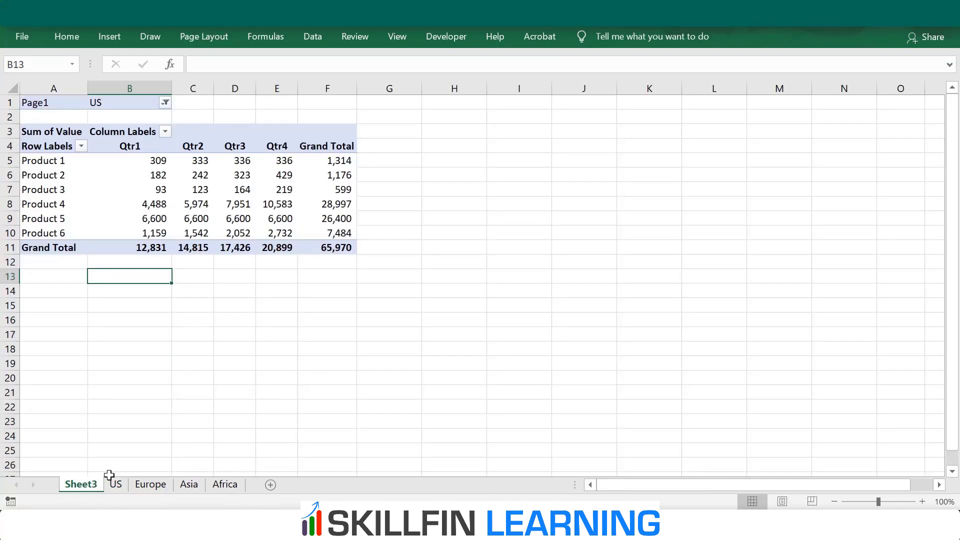
{"action": "left_click", "coordinate": [350, 250]}
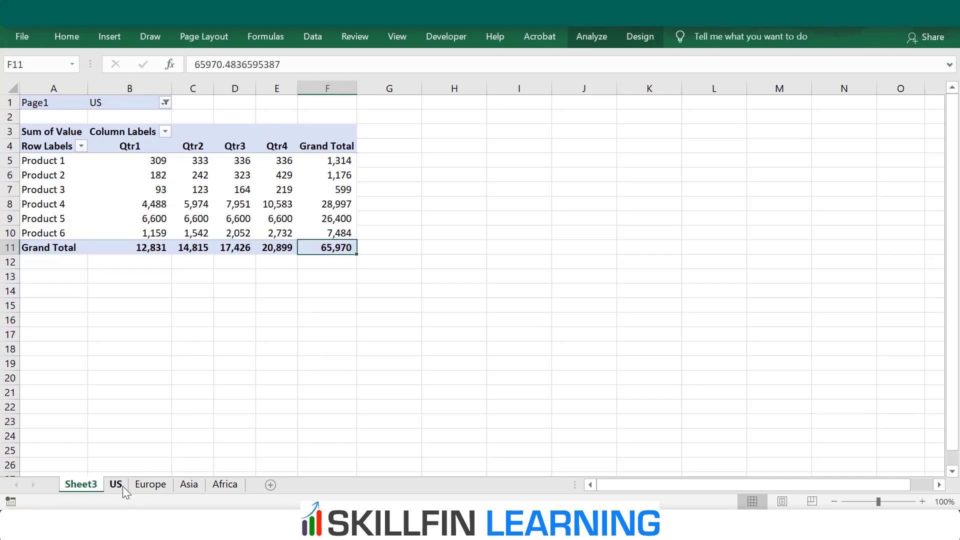
{"action": "mouse_move", "coordinate": [142, 160]}
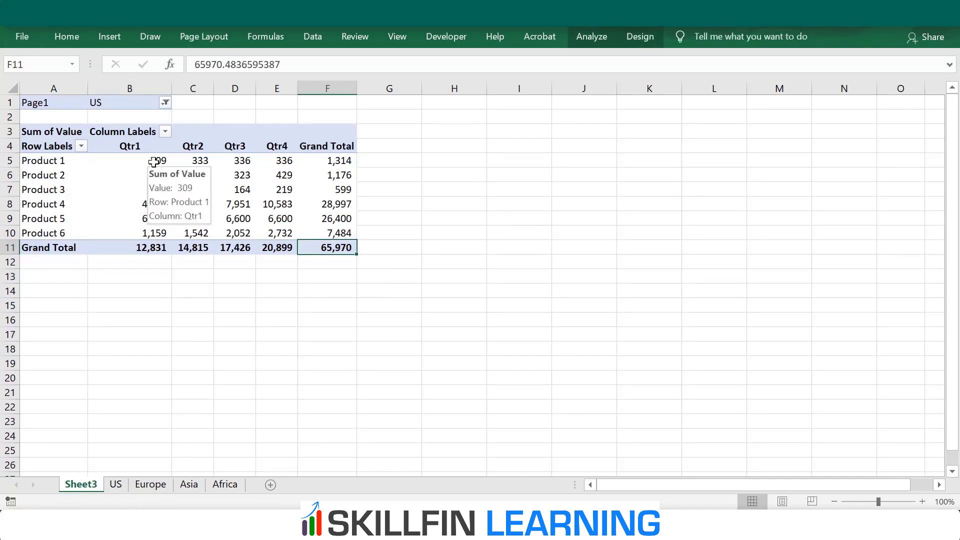
{"action": "left_click", "coordinate": [154, 161]}
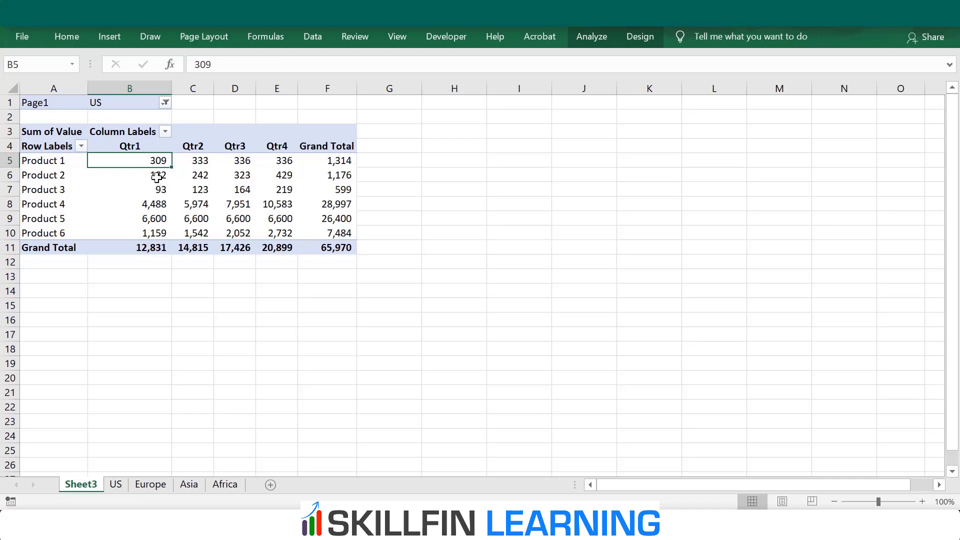
{"action": "left_click", "coordinate": [115, 484]}
{"action": "left_click_drag", "start_coordinate": [186, 209], "coordinate": [307, 211]}
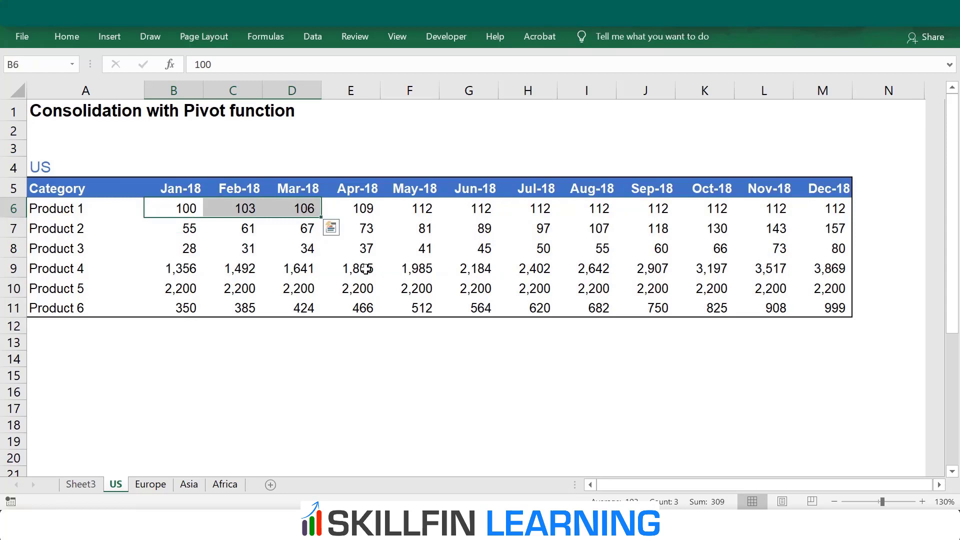
{"action": "left_click", "coordinate": [80, 484]}
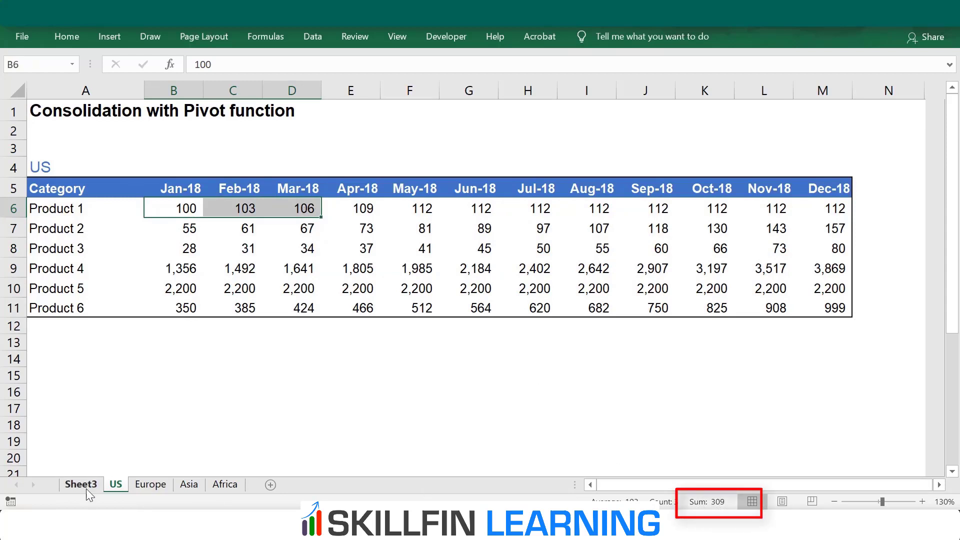